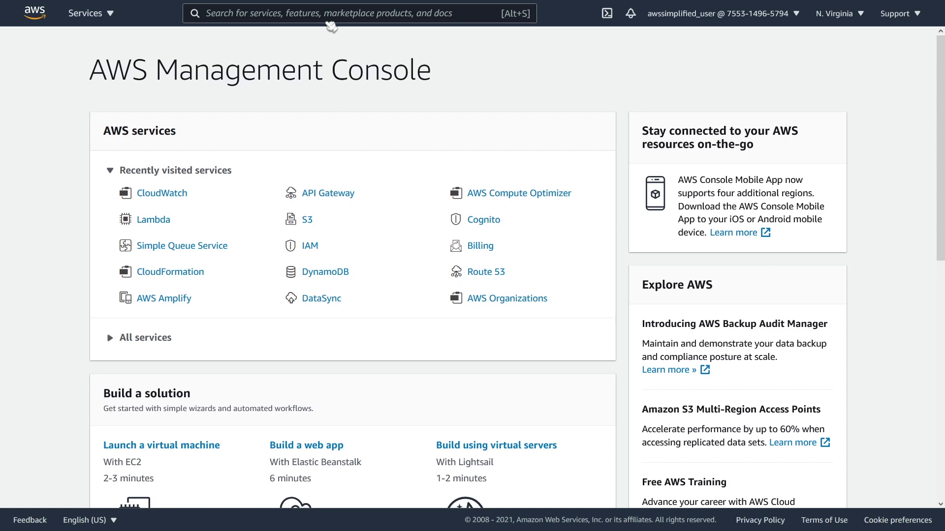
{"action": "left_click", "coordinate": [333, 19]}
{"action": "type", "text": "cloud"}
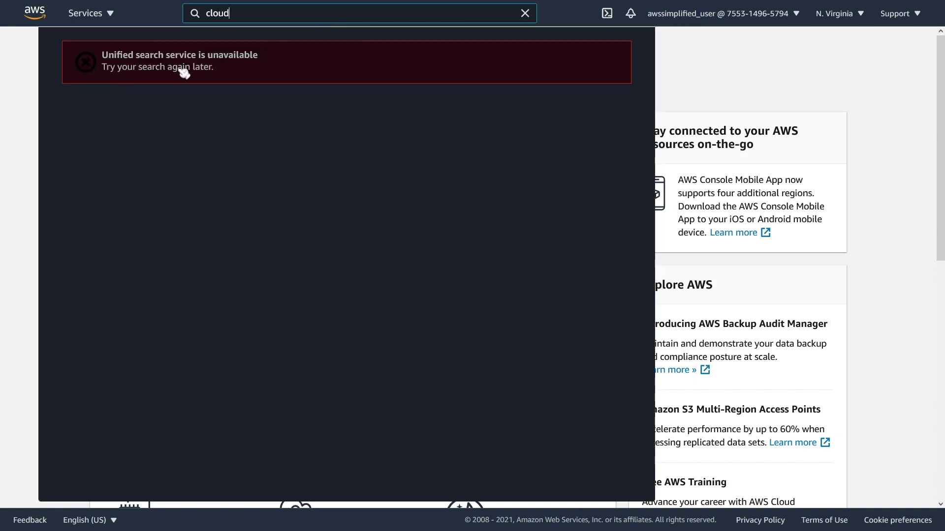
{"action": "left_click", "coordinate": [693, 79]}
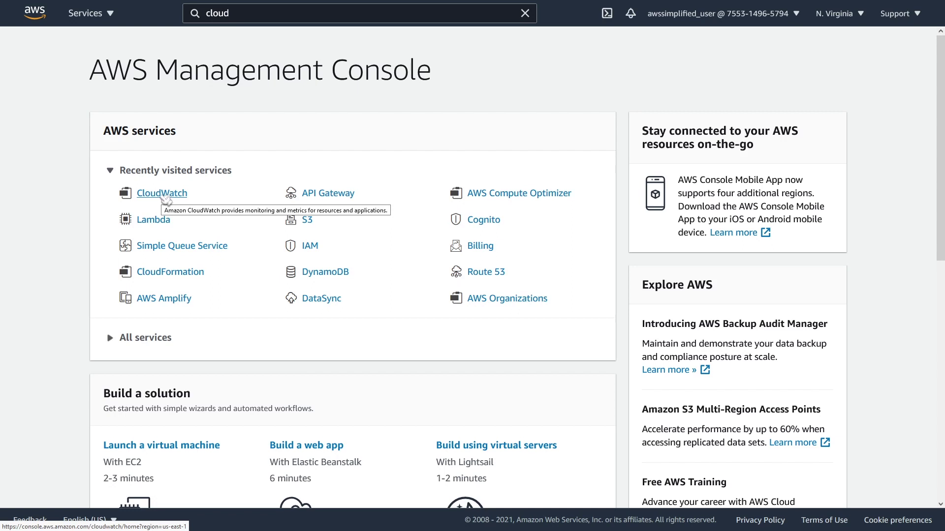
- Open the list of all CloudWatch alarms and filter it by "lambda"
{"action": "left_click", "coordinate": [162, 196]}
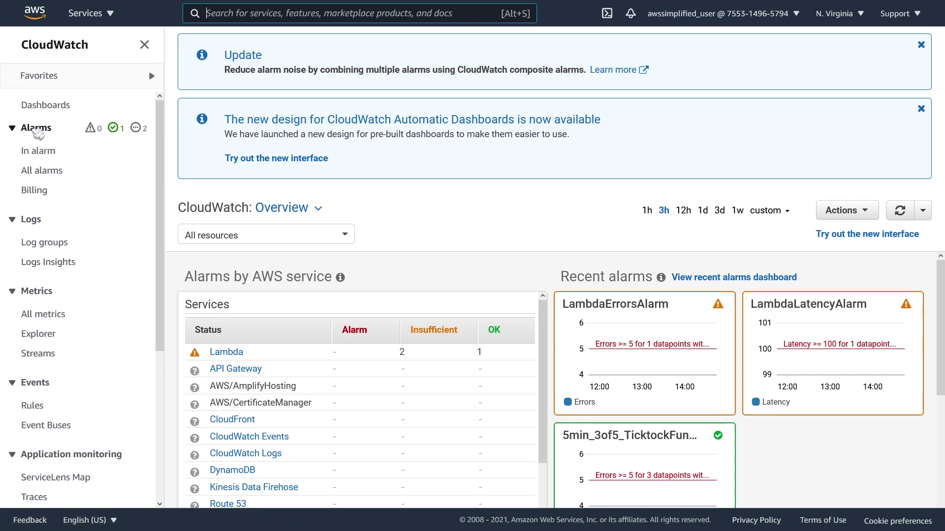
{"action": "left_click", "coordinate": [42, 177]}
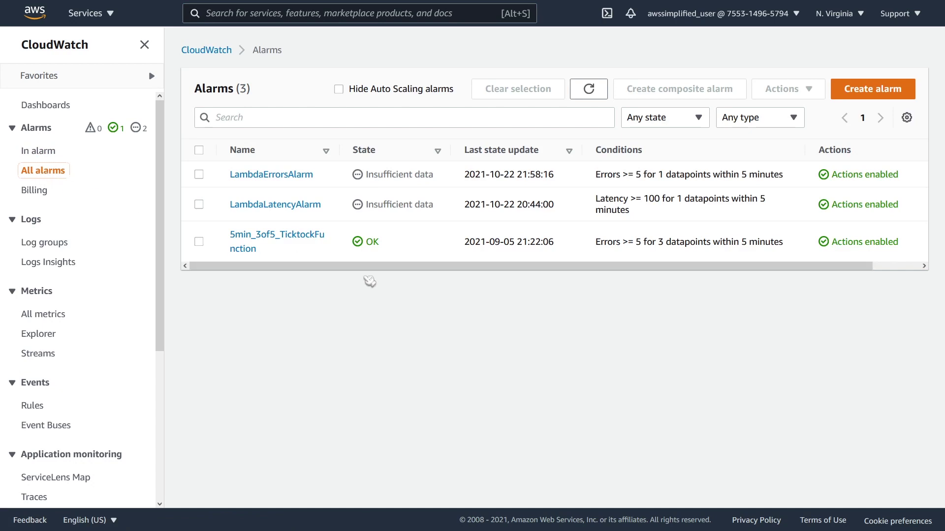
{"action": "left_click", "coordinate": [304, 124]}
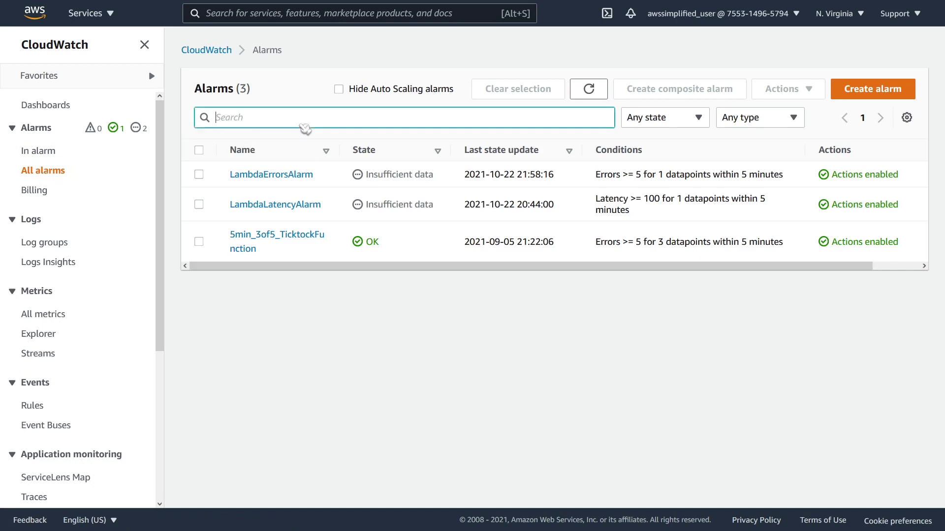
{"action": "type", "text": "lambda"}
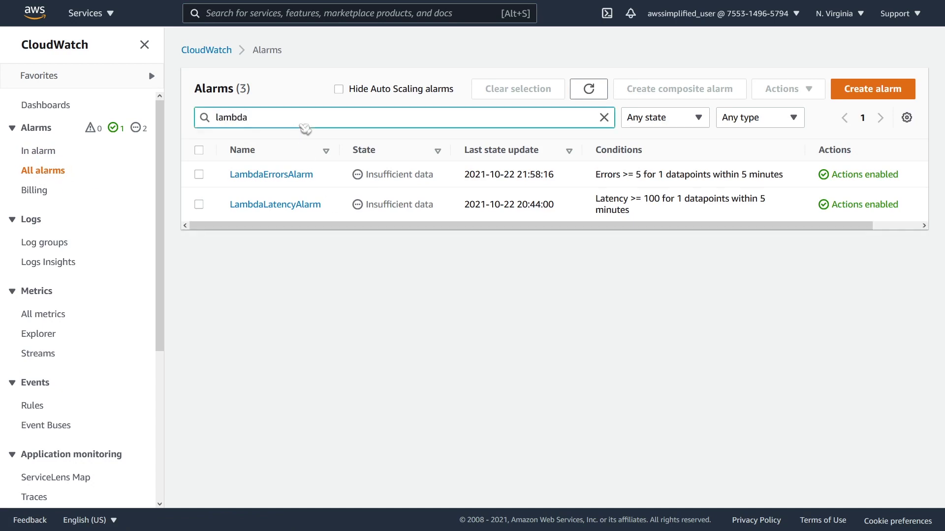
{"action": "left_click", "coordinate": [400, 249]}
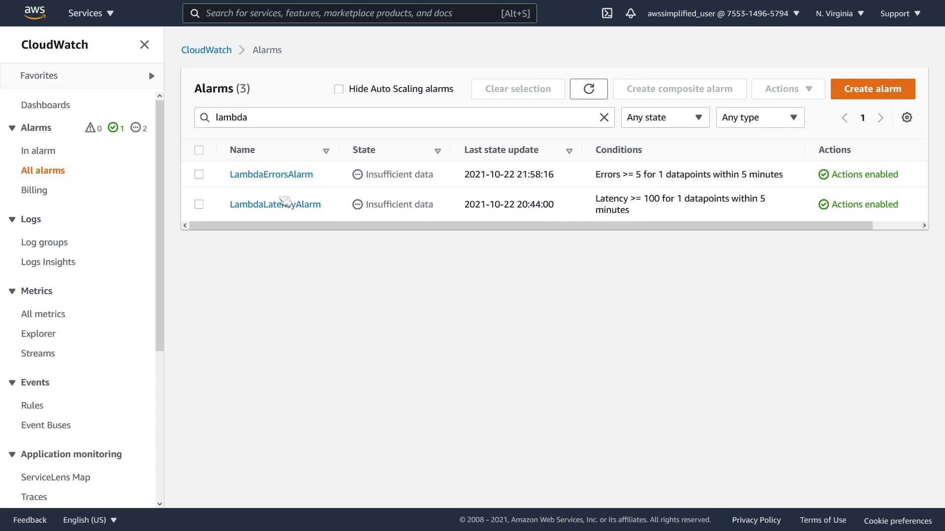
- Start a composite alarm from the LambdaErrorsAlarm and LambdaLatencyAlarm alarms
{"action": "left_click", "coordinate": [200, 175]}
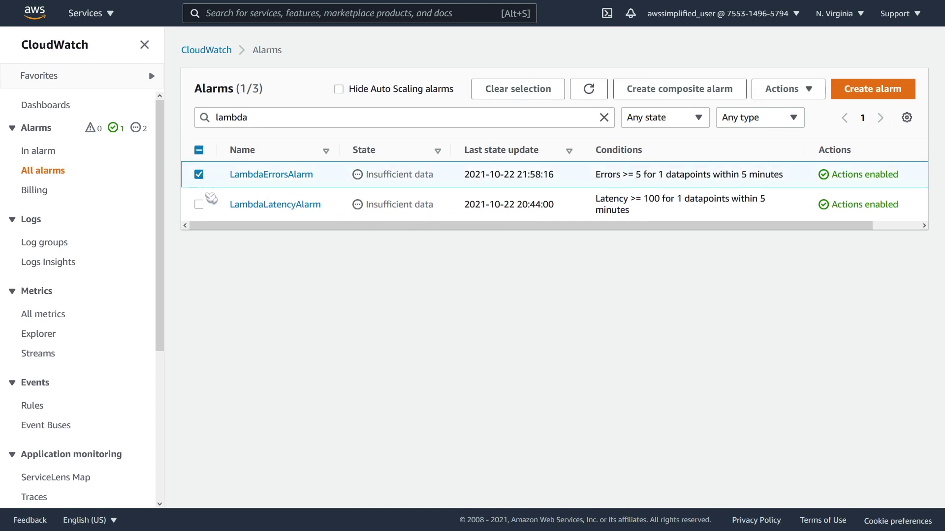
{"action": "left_click", "coordinate": [200, 205]}
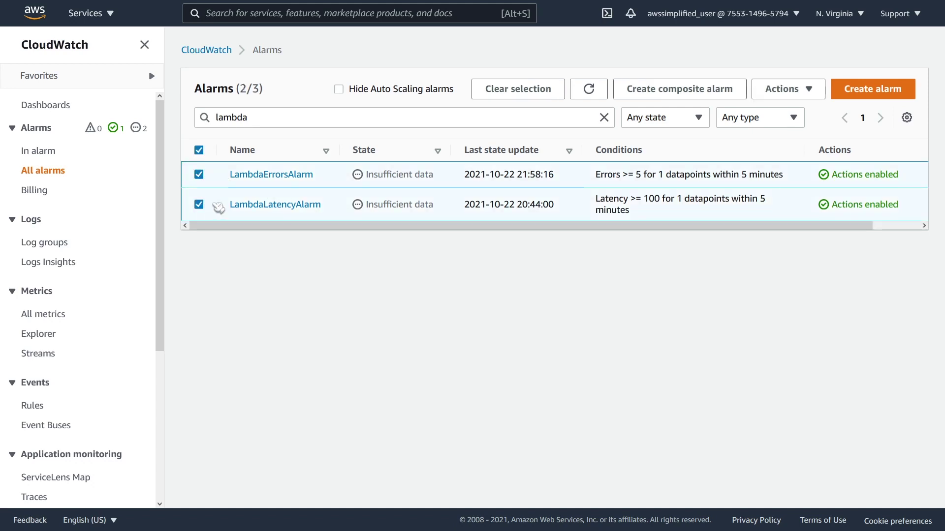
{"action": "left_click", "coordinate": [680, 94]}
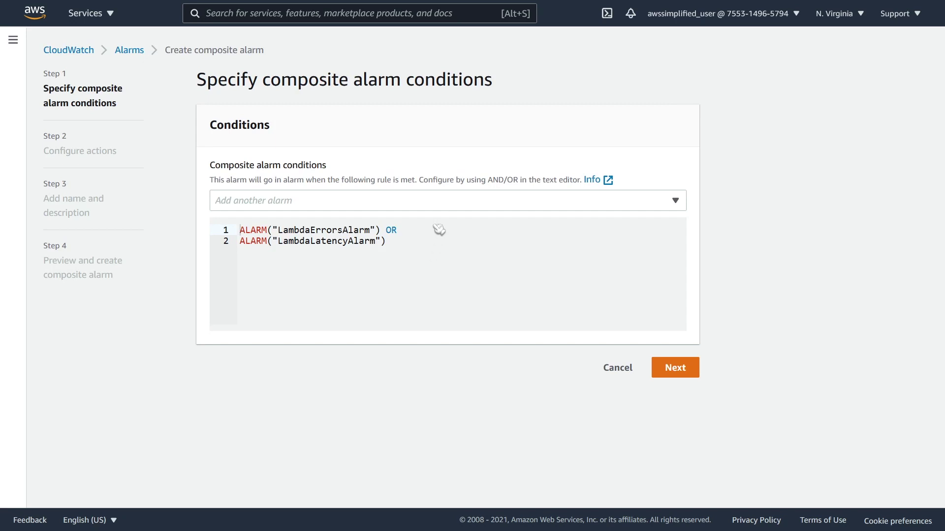
- Put the condition ALARM("LambdaErrorsAlarm") OR ALARM("LambdaLatencyAlarm") on a single line and continue to the alarm actions
{"action": "left_click", "coordinate": [438, 210]}
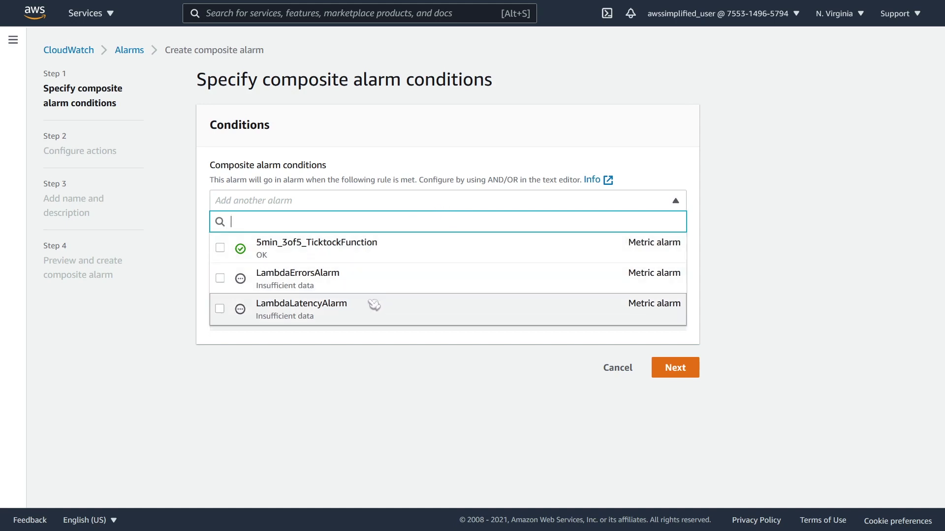
{"action": "left_click", "coordinate": [393, 368]}
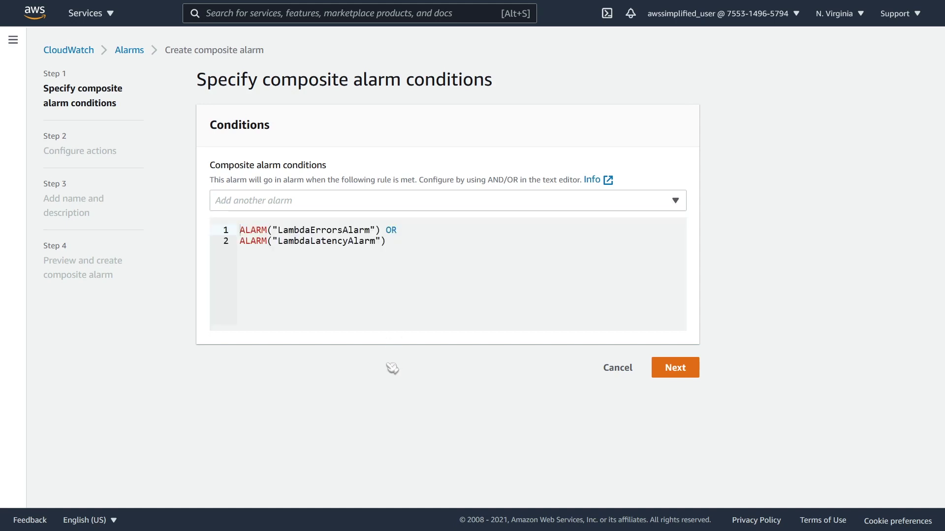
{"action": "left_click", "coordinate": [243, 242]}
{"action": "key", "text": "BackSpace"}
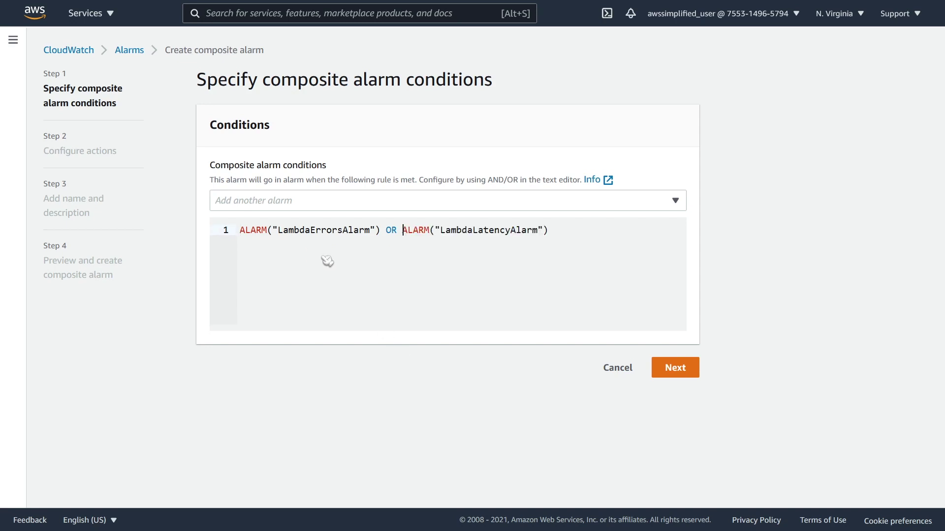
{"action": "left_click", "coordinate": [330, 261]}
{"action": "left_click", "coordinate": [670, 372]}
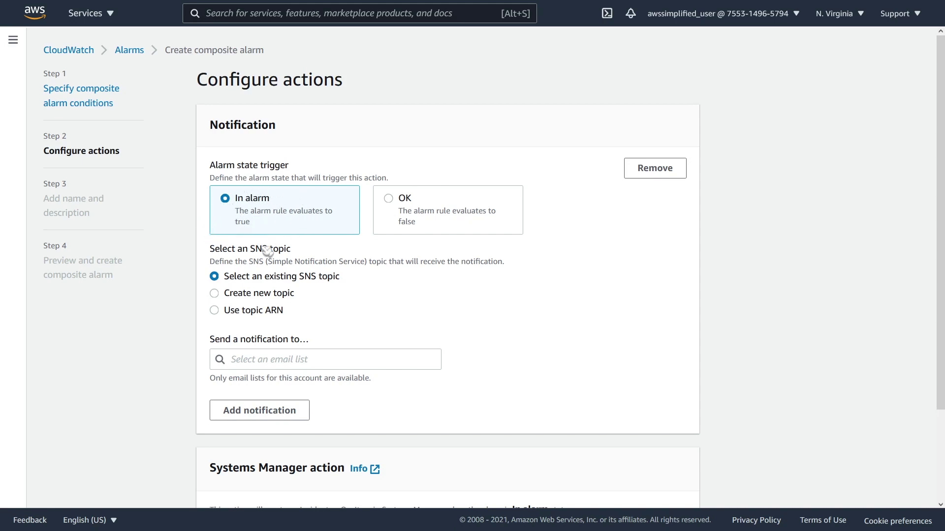
- Send the In alarm notification to the existing SNS topic NotificationTopic and continue to the name and description
{"action": "scroll", "coordinate": [347, 288], "scroll_direction": "down", "scroll_amount": 2}
{"action": "scroll", "coordinate": [351, 288], "scroll_direction": "down", "scroll_amount": 1}
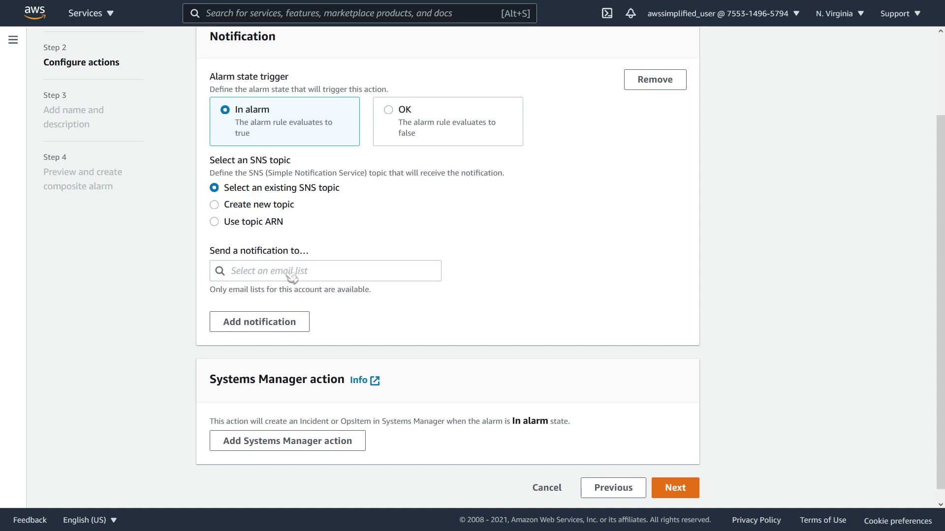
{"action": "left_click", "coordinate": [236, 270]}
{"action": "left_click", "coordinate": [279, 313]}
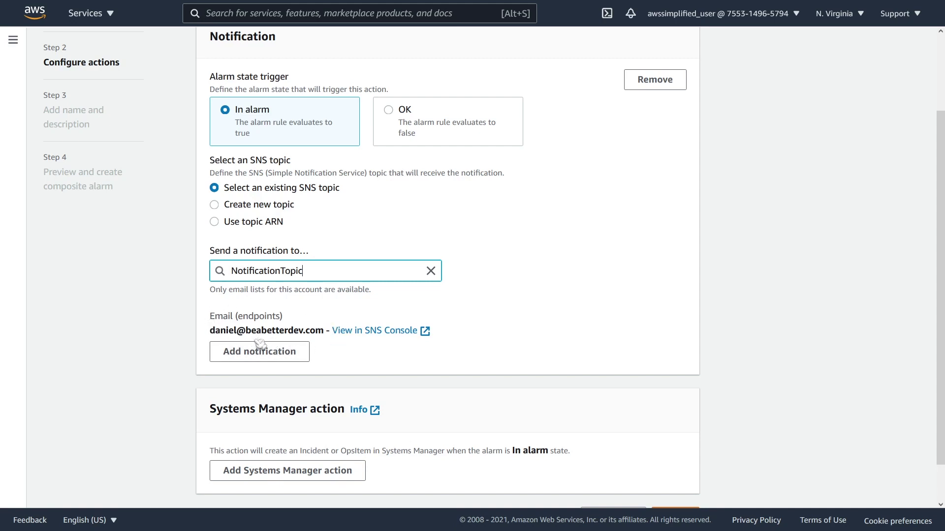
{"action": "scroll", "coordinate": [258, 341], "scroll_direction": "down", "scroll_amount": 1}
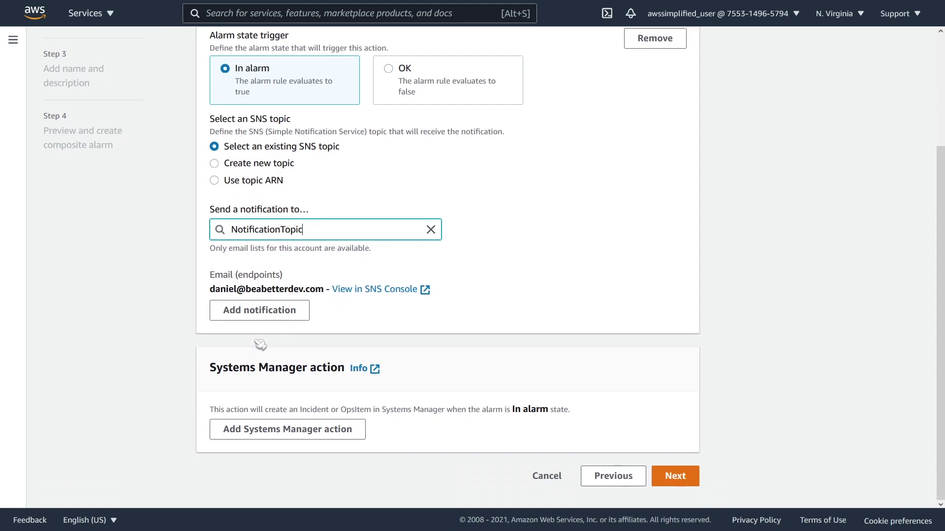
{"action": "left_click", "coordinate": [683, 476]}
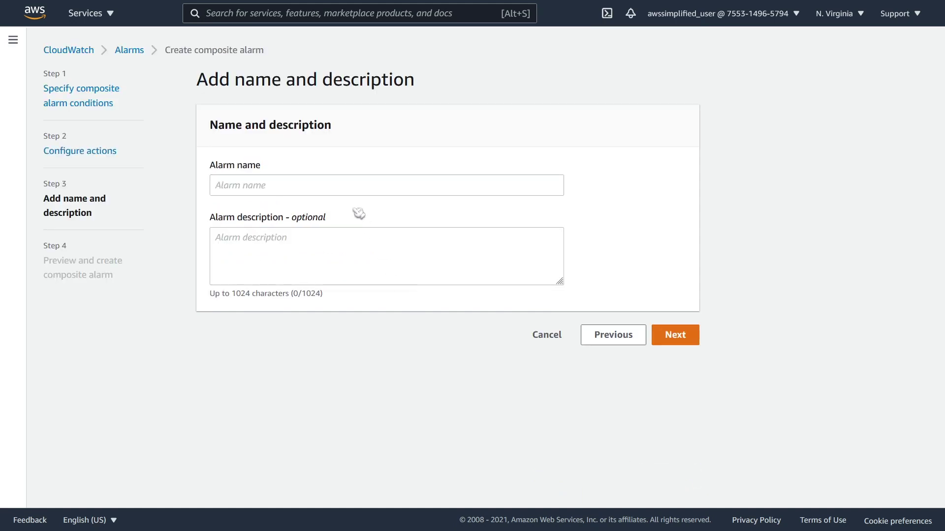
- Name the composite alarm ErrorOrLatencyLambdaAlarm and continue to the preview
{"action": "left_click", "coordinate": [354, 191]}
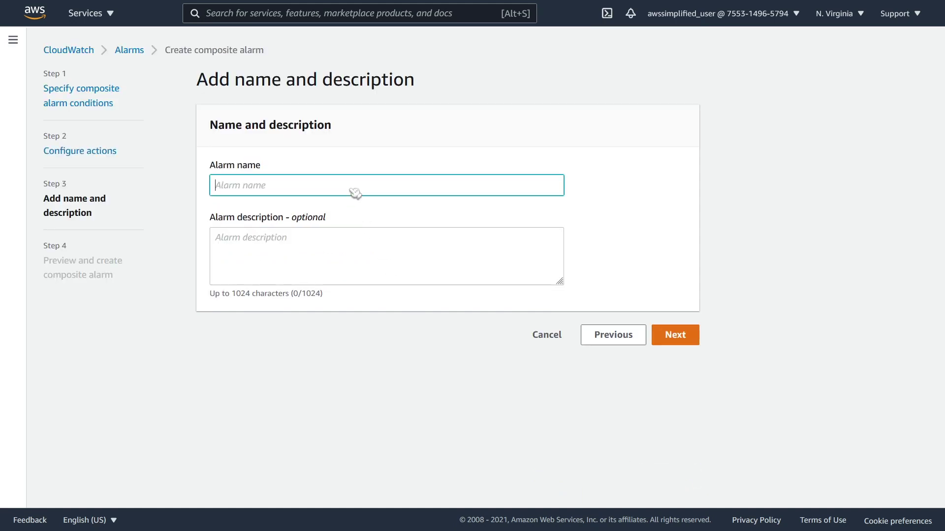
{"action": "type", "text": "ErrorOrLatencyLambdaA"}
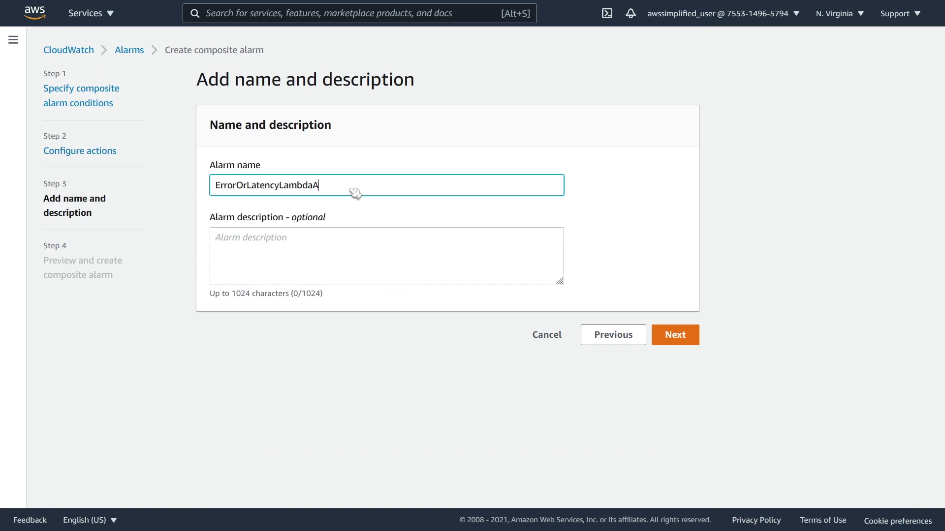
{"action": "type", "text": "larm"}
{"action": "left_click", "coordinate": [673, 340]}
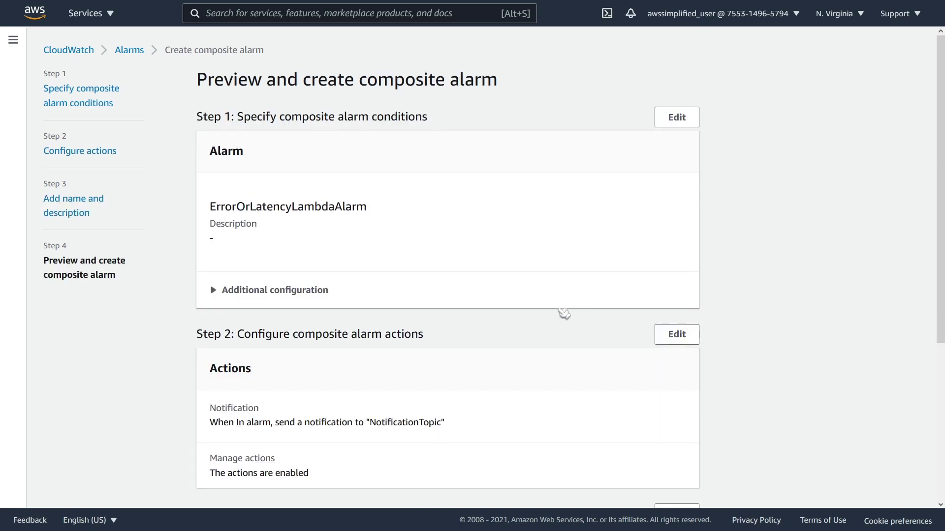
- Review the settings and create the composite alarm, then widen the alarm list's Name column to fit the full names
{"action": "scroll", "coordinate": [524, 284], "scroll_direction": "down", "scroll_amount": 2}
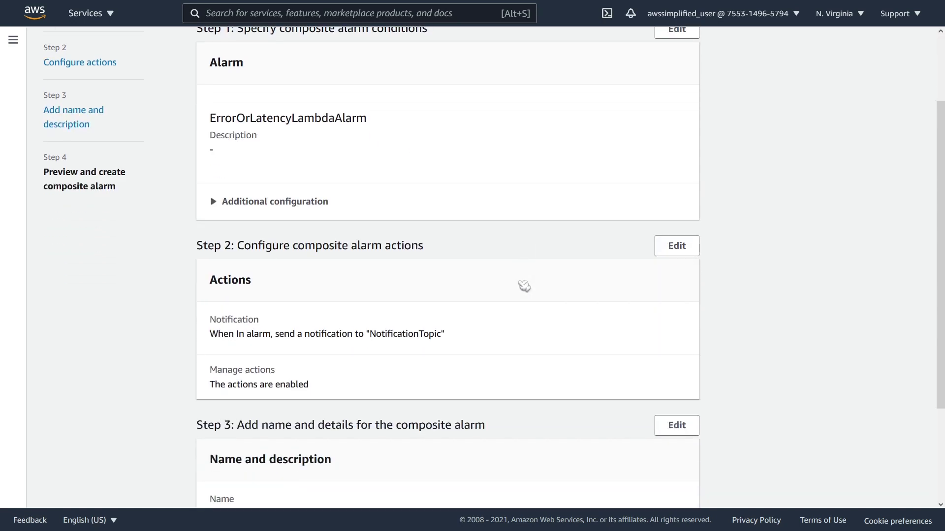
{"action": "scroll", "coordinate": [524, 285], "scroll_direction": "down", "scroll_amount": 2}
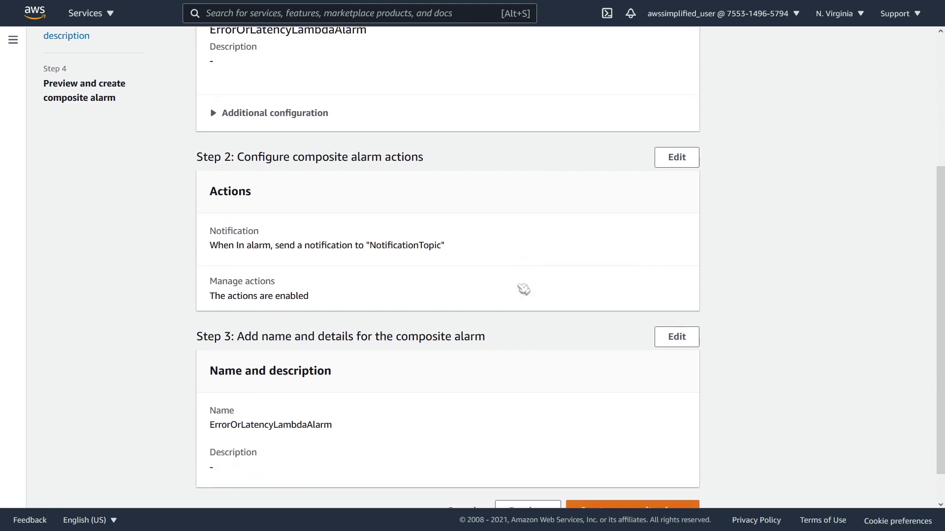
{"action": "scroll", "coordinate": [523, 290], "scroll_direction": "down", "scroll_amount": 1}
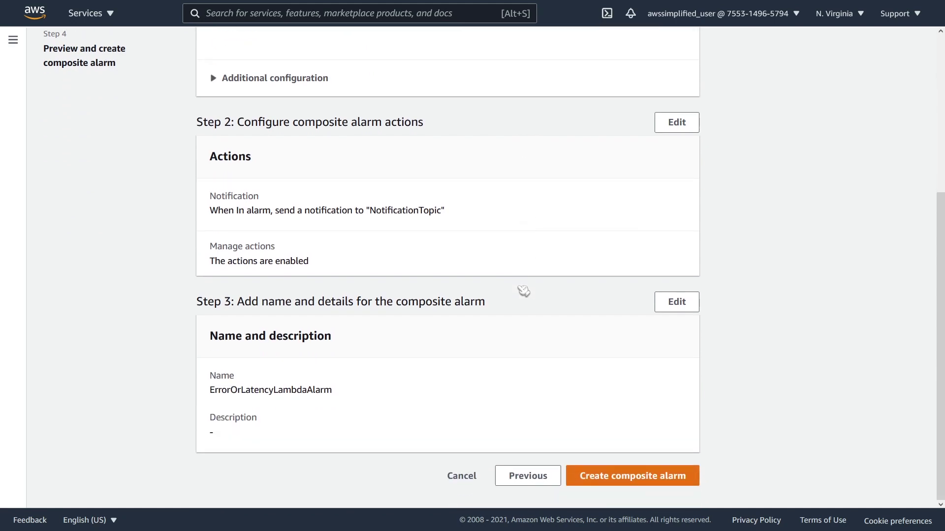
{"action": "left_click", "coordinate": [616, 481]}
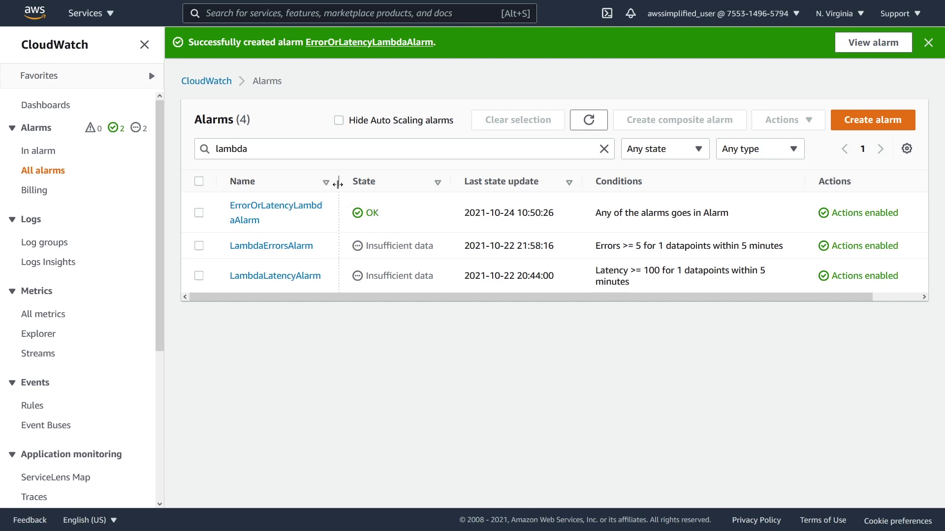
{"action": "left_click_drag", "start_coordinate": [339, 182], "coordinate": [380, 183]}
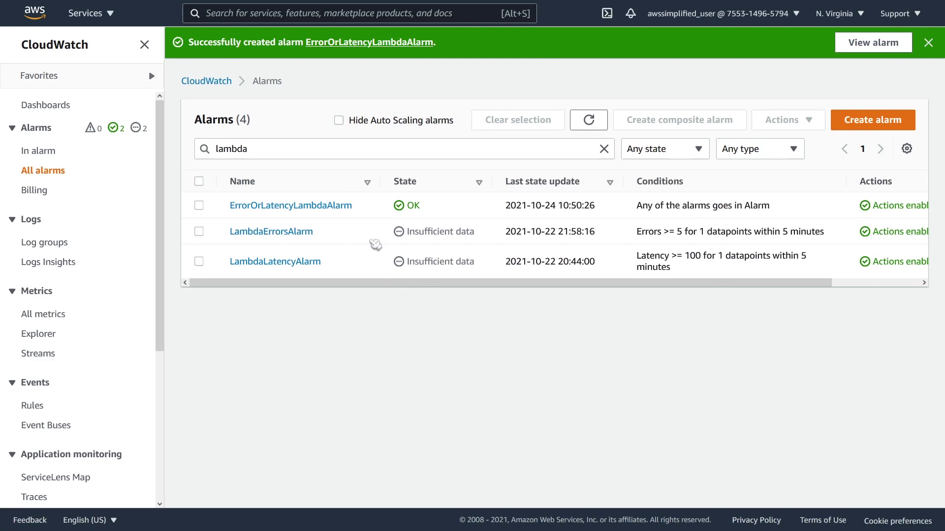
- Duplicate the CloudWatch browser tab and open the Lambda service in the copy
{"action": "mouse_move", "coordinate": [207, 5]}
{"action": "right_click", "coordinate": [84, 15]}
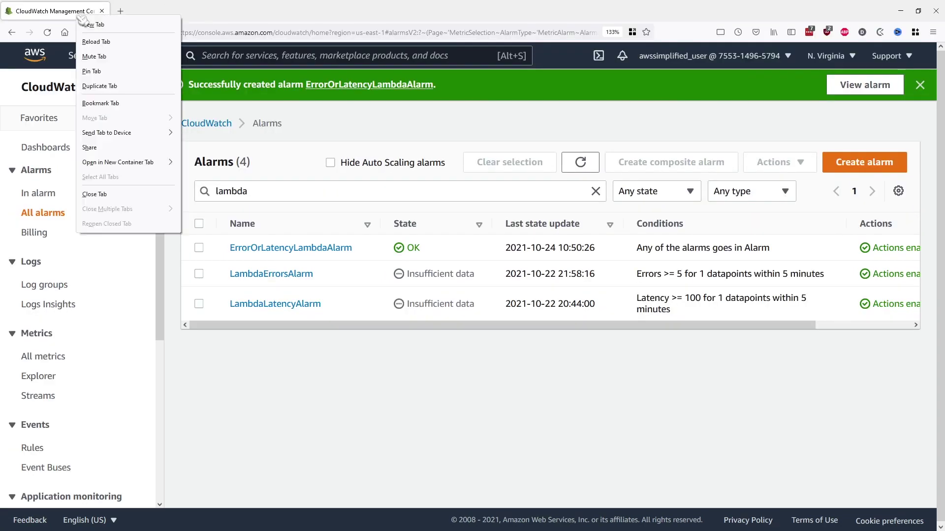
{"action": "left_click", "coordinate": [124, 88]}
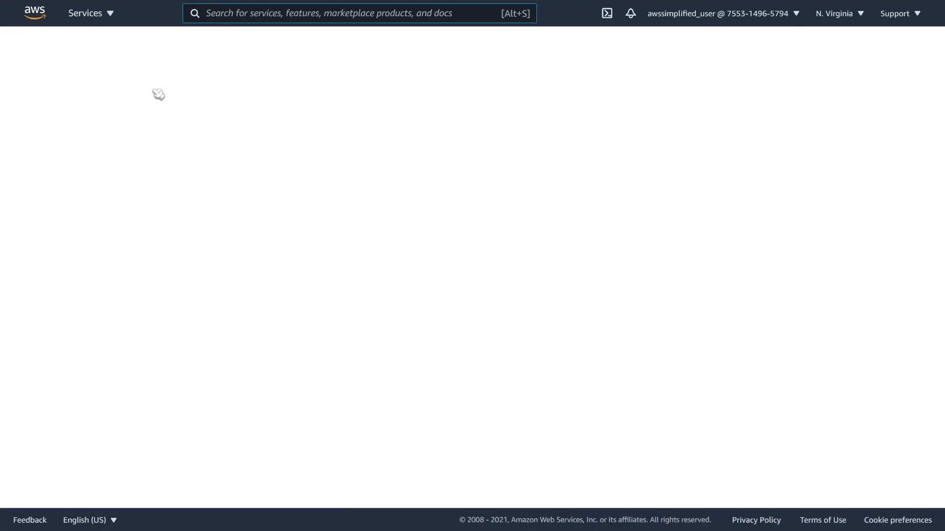
{"action": "left_click", "coordinate": [243, 19]}
{"action": "type", "text": "lamb"}
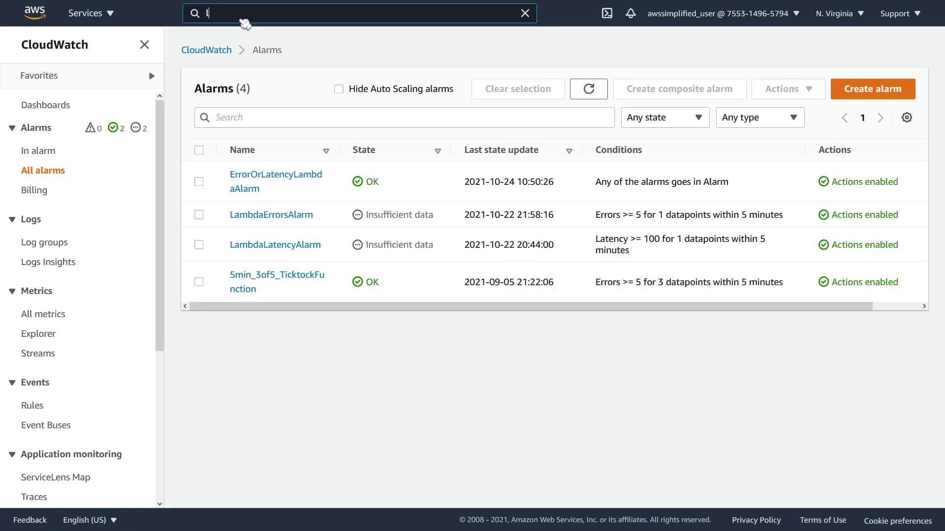
{"action": "left_click", "coordinate": [96, 13]}
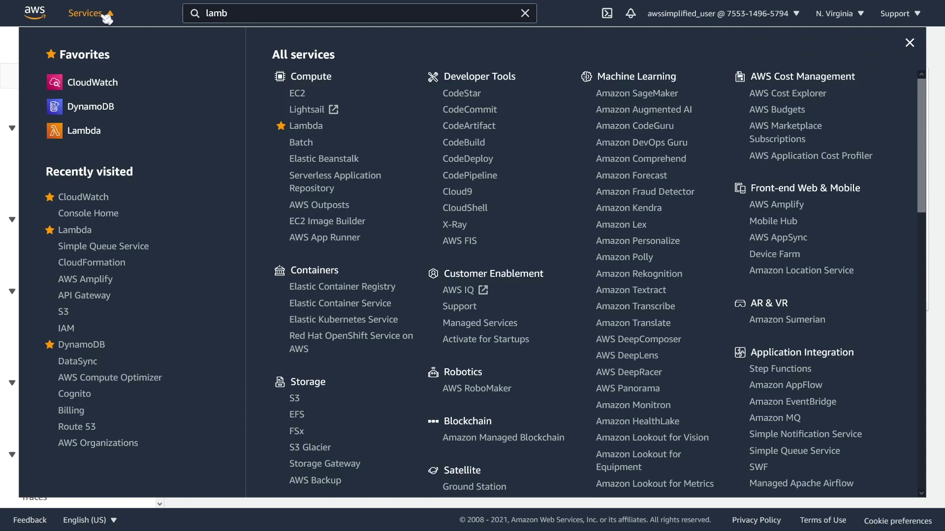
{"action": "left_click", "coordinate": [90, 132]}
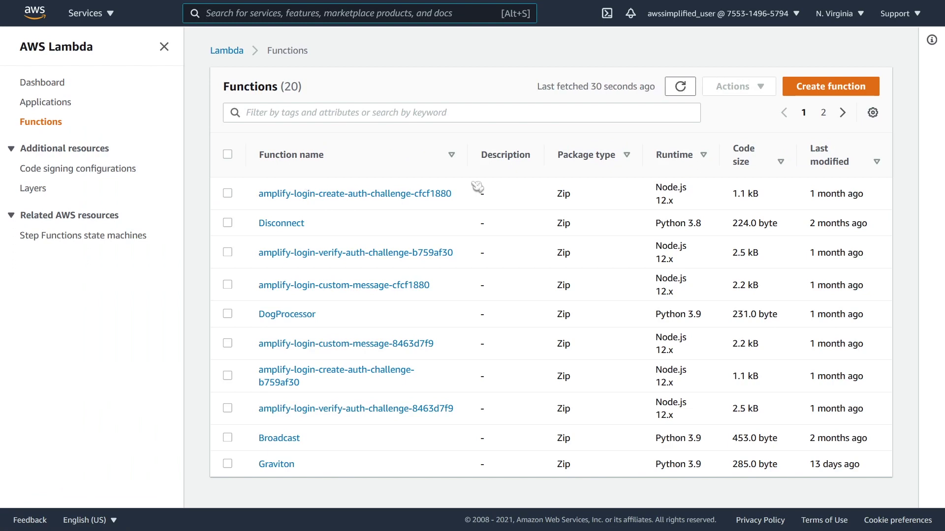
- Filter the Lambda functions by the function name Normal and open that function
{"action": "left_click", "coordinate": [358, 116]}
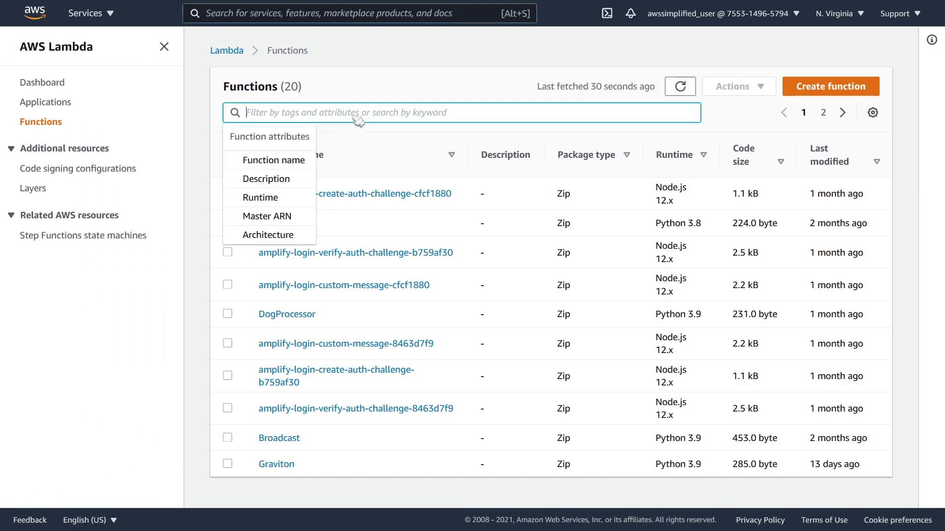
{"action": "type", "text": "normal"}
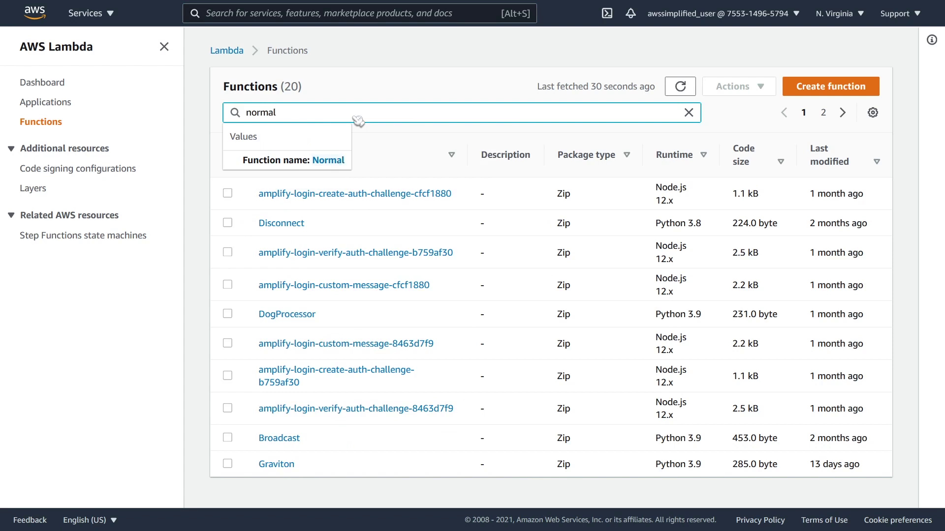
{"action": "left_click", "coordinate": [314, 157]}
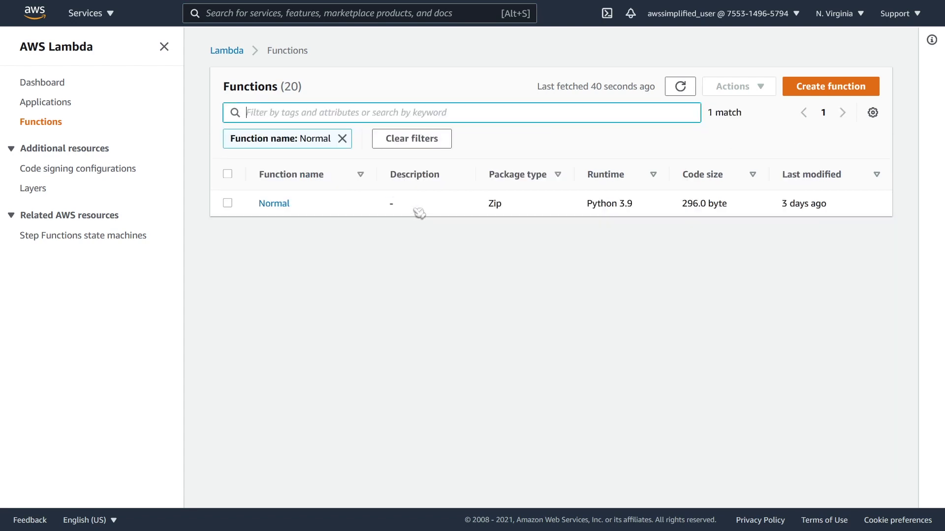
{"action": "left_click", "coordinate": [287, 205]}
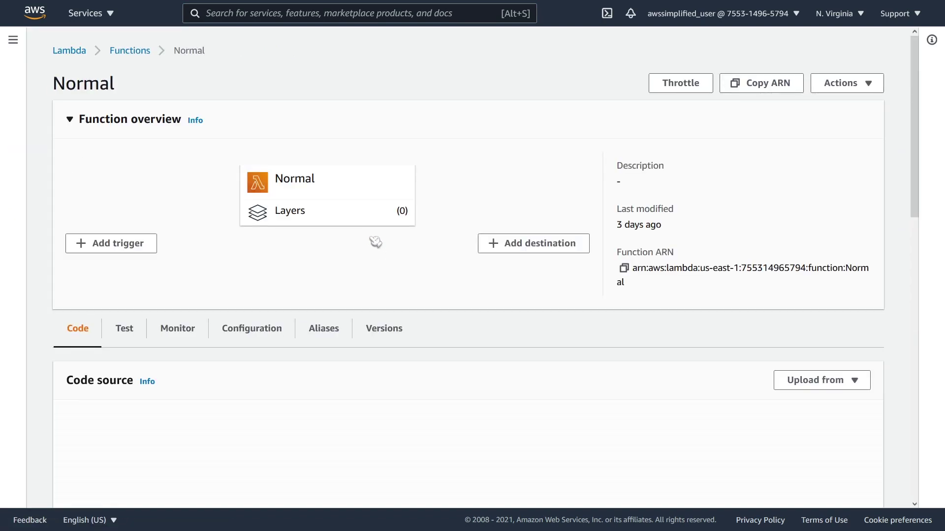
- Highlight the raise e statement in the Normal function's handler and run the function's test event five times to generate errors
{"action": "scroll", "coordinate": [427, 267], "scroll_direction": "down", "scroll_amount": 2}
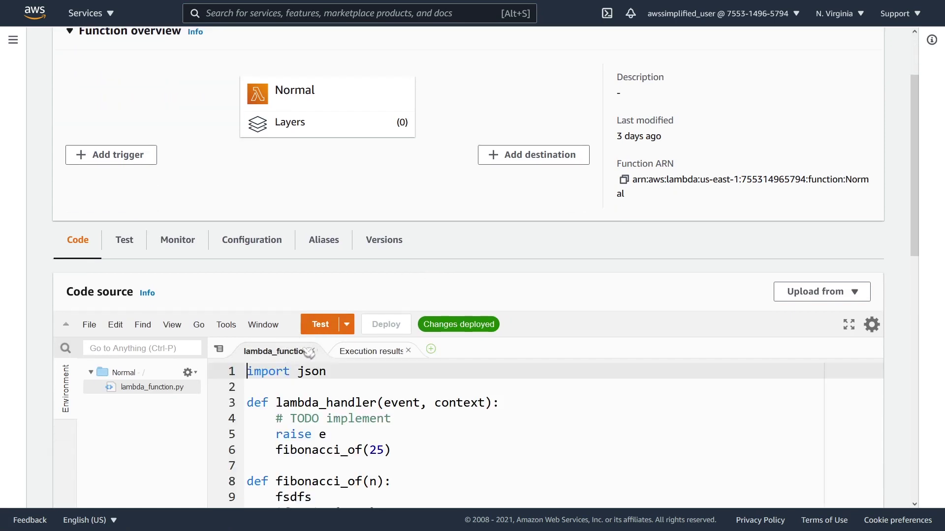
{"action": "scroll", "coordinate": [309, 353], "scroll_direction": "down", "scroll_amount": 2}
{"action": "left_click_drag", "start_coordinate": [339, 347], "coordinate": [276, 347]}
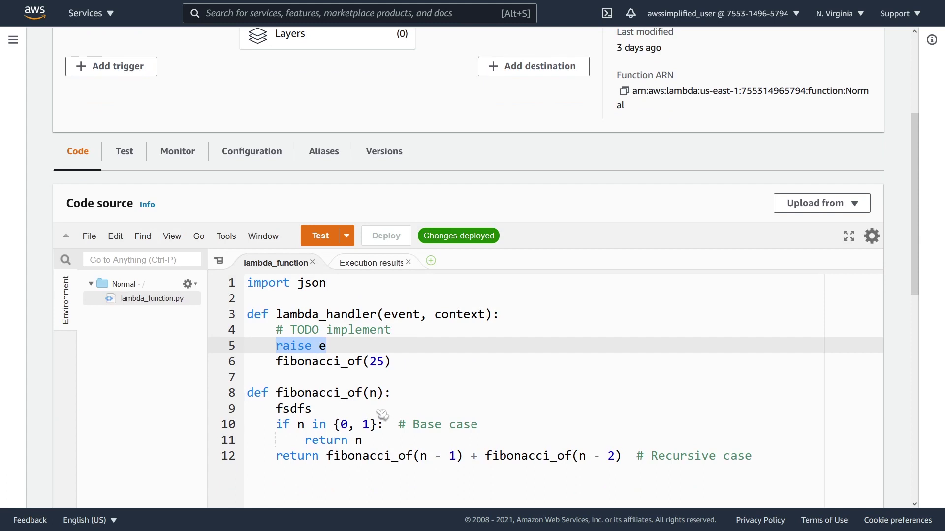
{"action": "scroll", "coordinate": [383, 415], "scroll_direction": "up", "scroll_amount": 2}
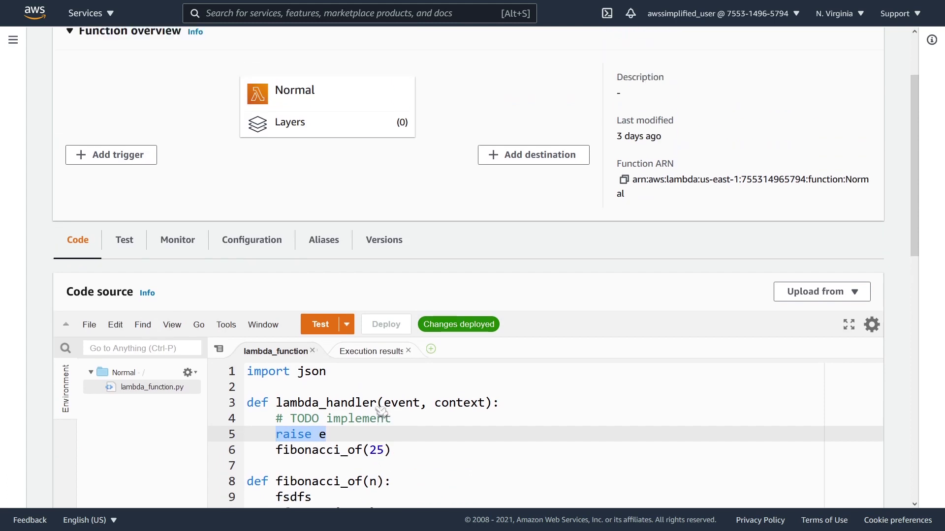
{"action": "left_click", "coordinate": [329, 331]}
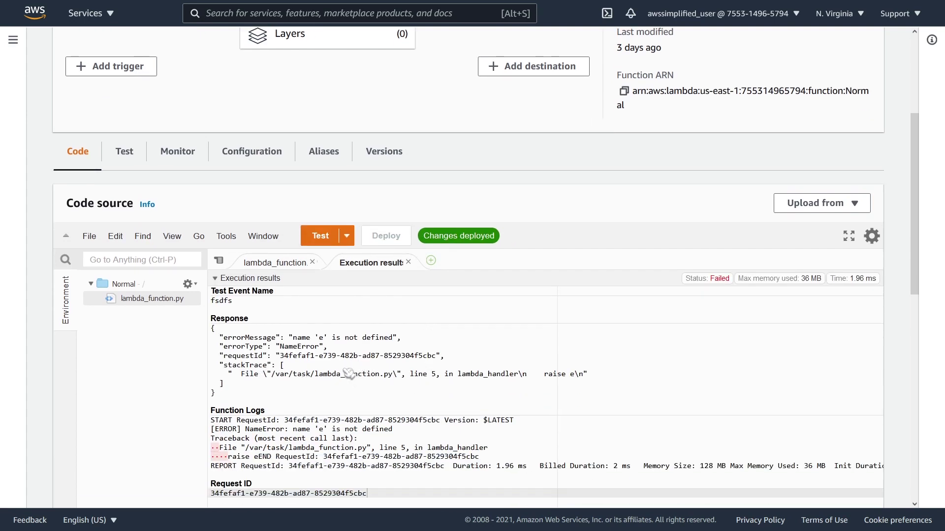
{"action": "left_click", "coordinate": [335, 239]}
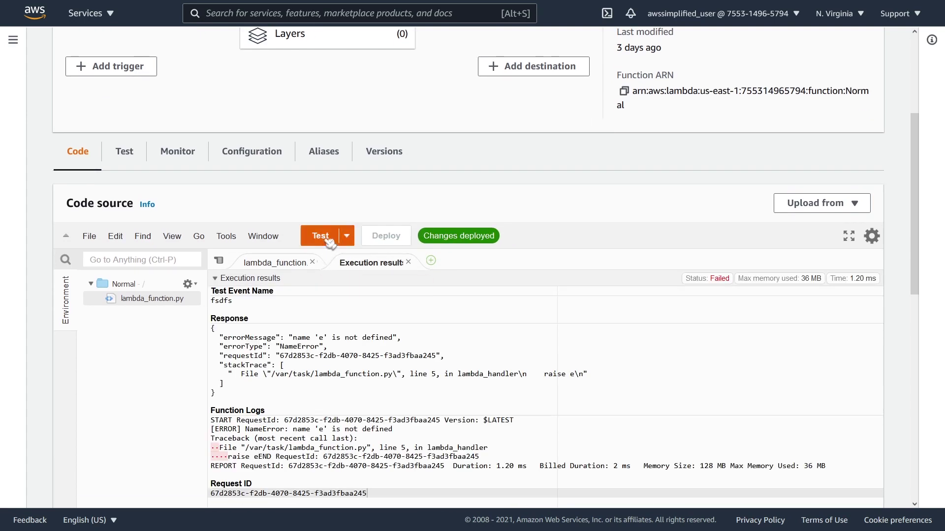
{"action": "left_click", "coordinate": [327, 238]}
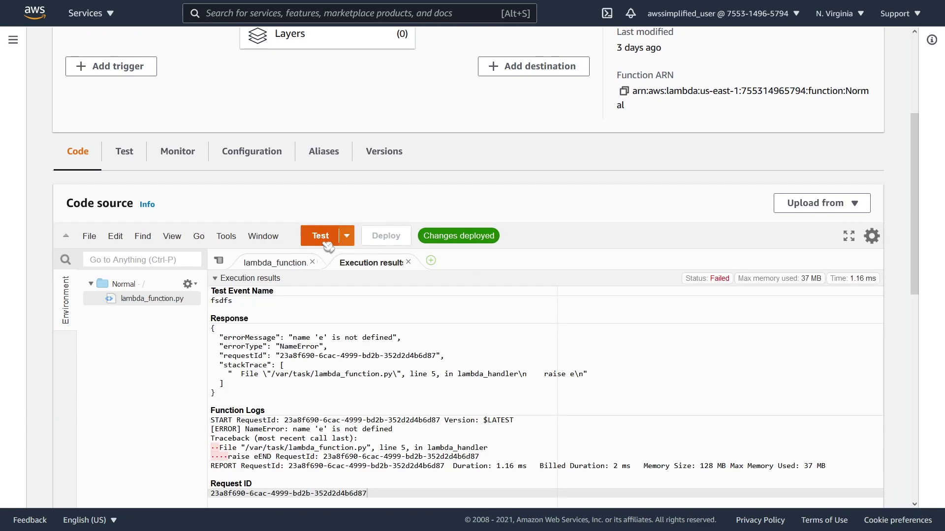
{"action": "left_click", "coordinate": [326, 239]}
{"action": "left_click", "coordinate": [324, 243]}
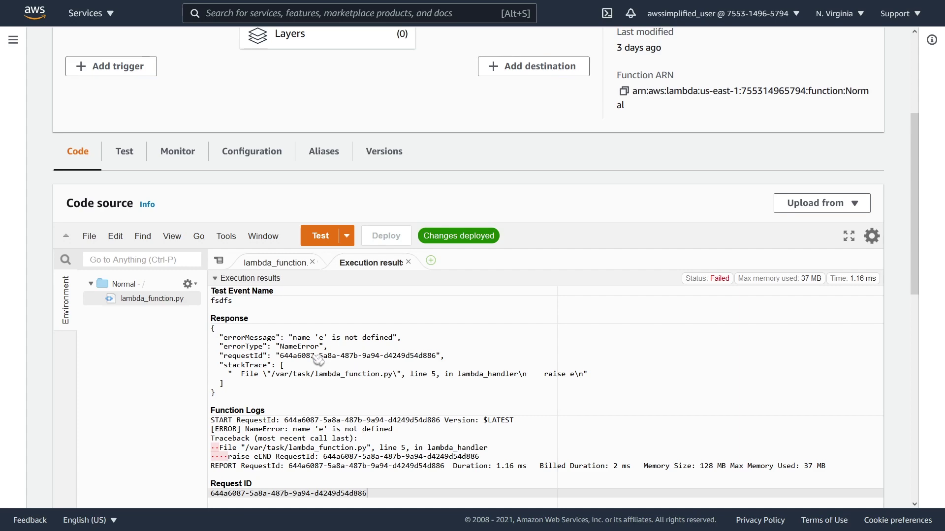
- Refresh the Lambda alarm states in CloudWatch, then switch to Amazon WorkMail to check the ErrorOrLatencyLambdaAlarm notification e-mail
{"action": "scroll", "coordinate": [317, 361], "scroll_direction": "up", "scroll_amount": 4}
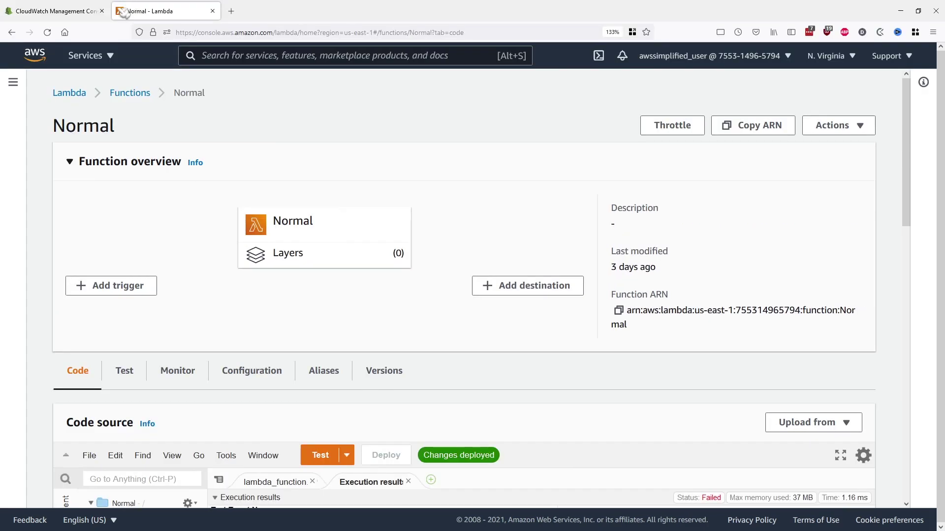
{"action": "left_click", "coordinate": [57, 9]}
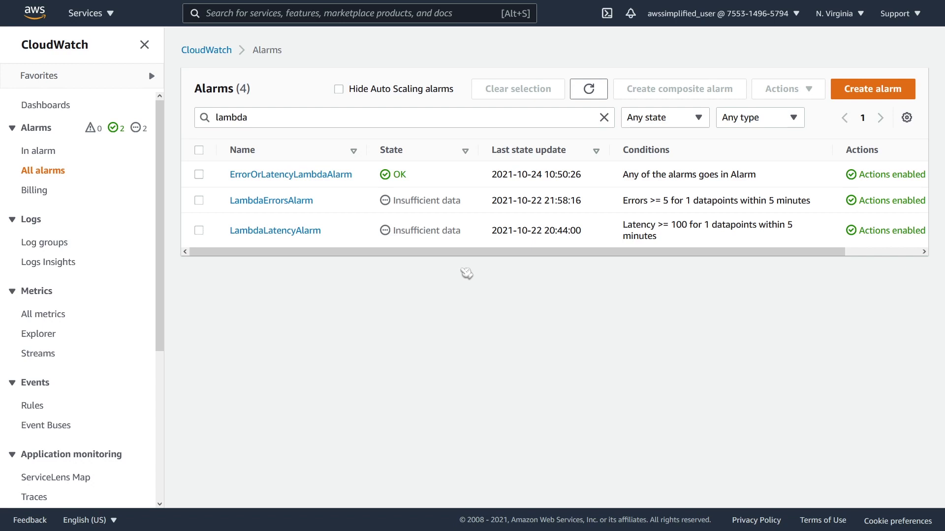
{"action": "left_click", "coordinate": [589, 88]}
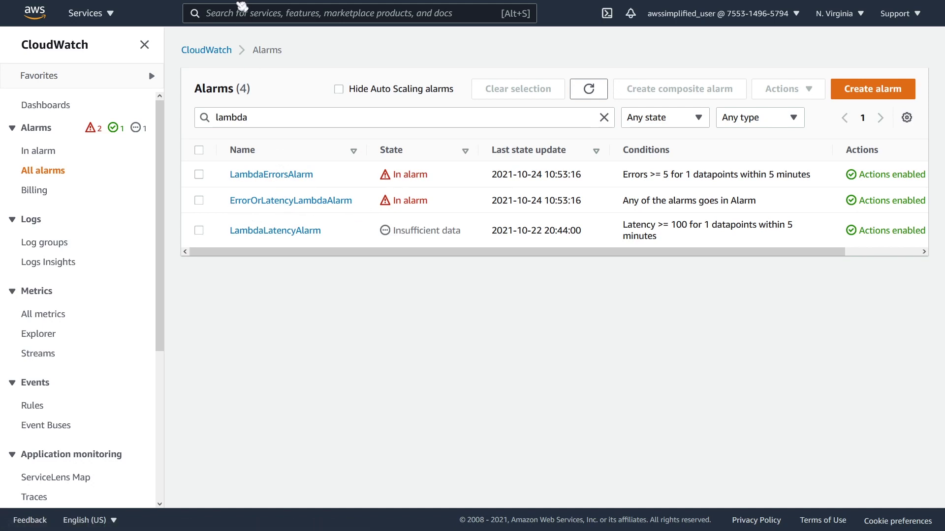
{"action": "mouse_move", "coordinate": [236, 5]}
{"action": "left_click", "coordinate": [184, 13]}
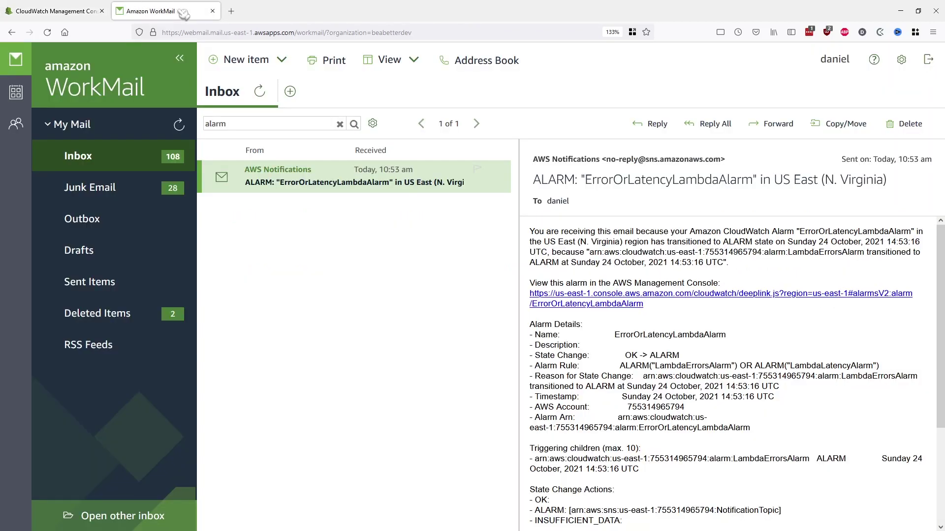